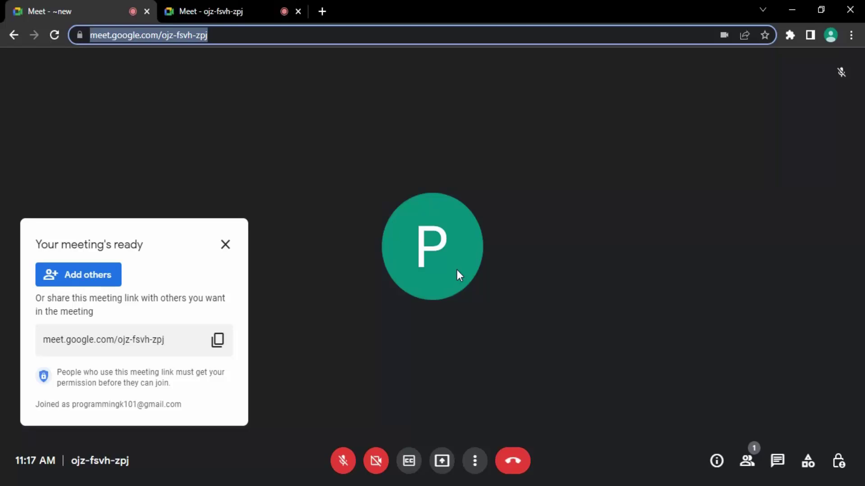
# Step: Open the Present now menu with entire screen, window and tab options
pyautogui.click(443, 472)
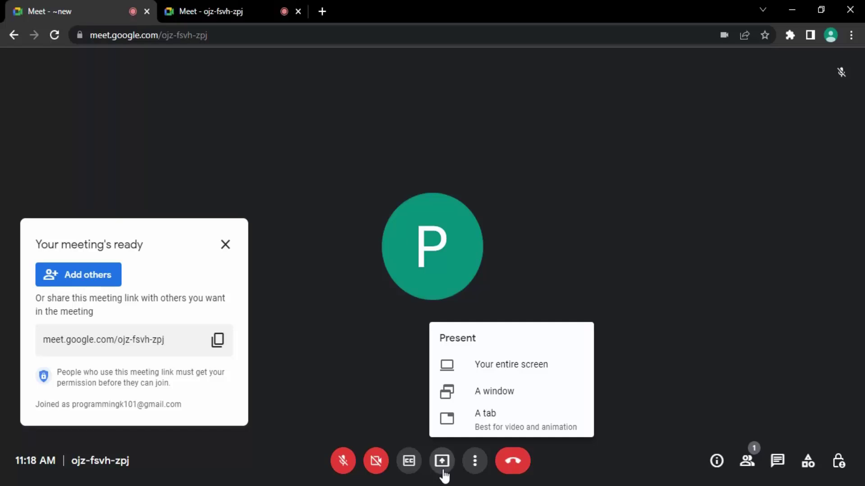
# Step: In a new Chrome tab, search Google for 'tech' and glance over the results
pyautogui.click(321, 13)
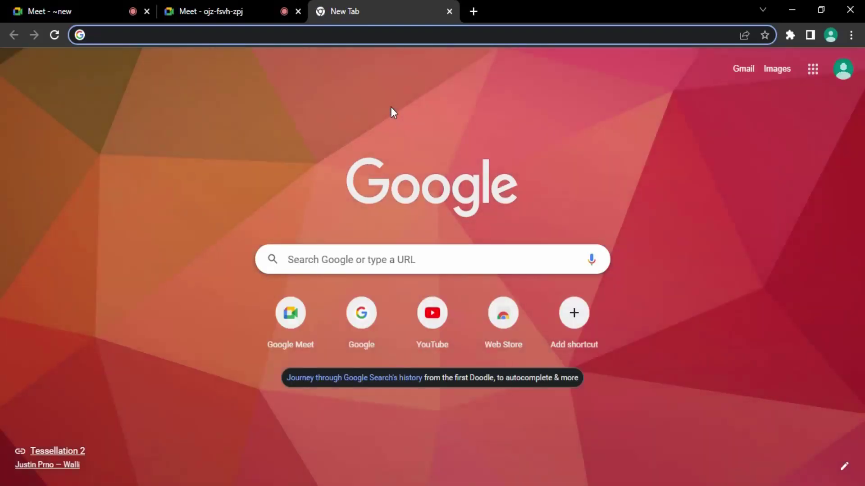
pyautogui.write('tex')
pyautogui.press('BackSpace')
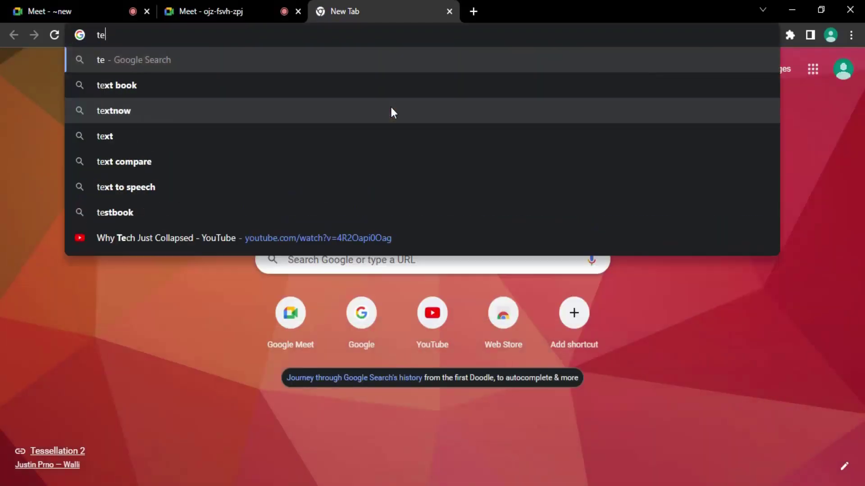
pyautogui.write('ch')
pyautogui.press('Return')
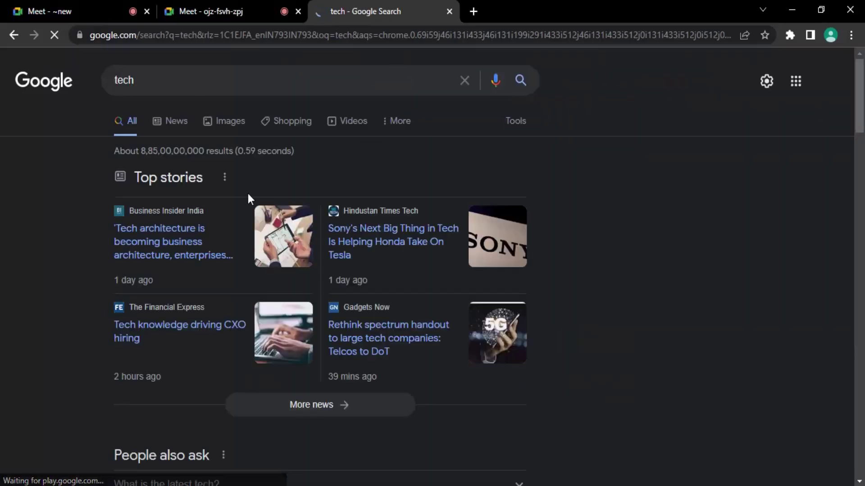
pyautogui.scroll(-5, 466, 197)
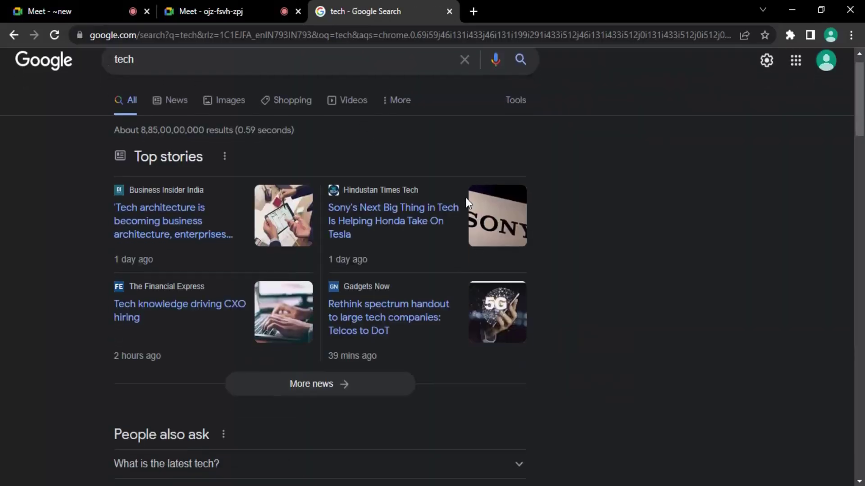
pyautogui.scroll(5, 495, 225)
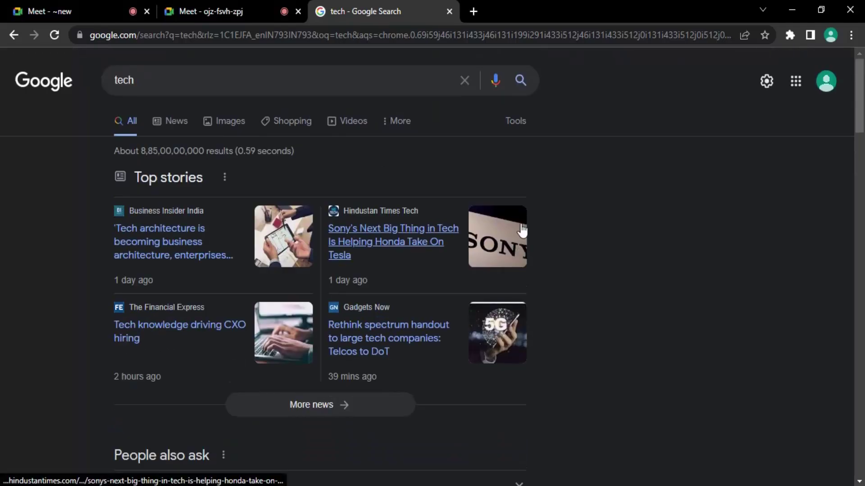
# Step: Back in Meet, present the 'tech - Google Search' tab with its audio
pyautogui.click(91, 1)
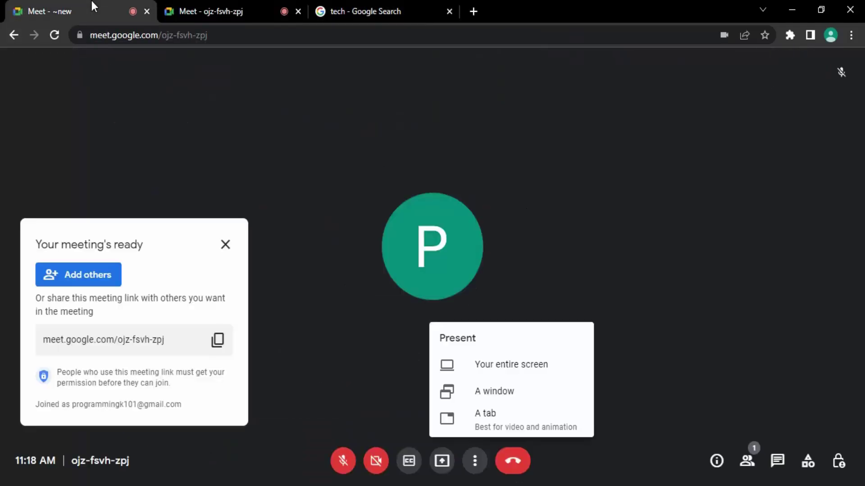
pyautogui.click(484, 425)
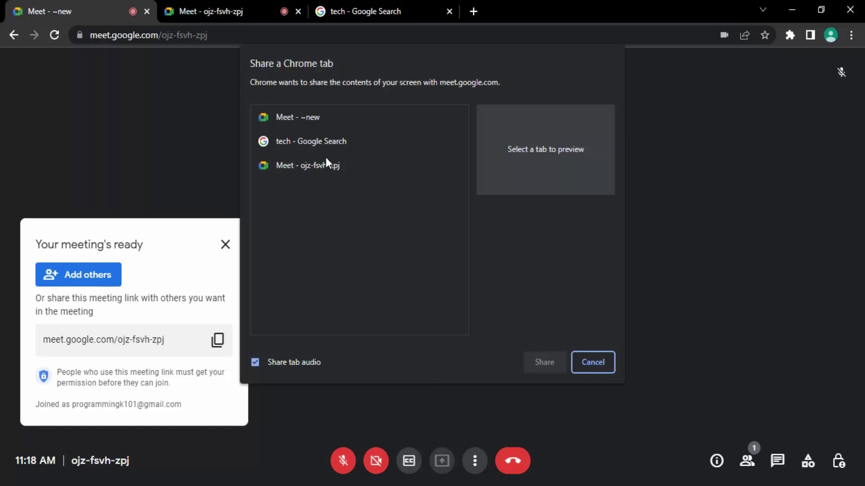
pyautogui.click(296, 141)
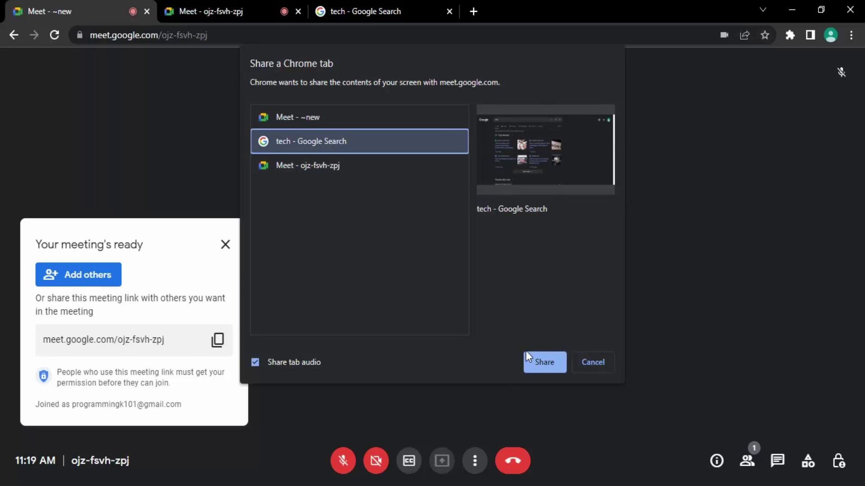
pyautogui.click(539, 356)
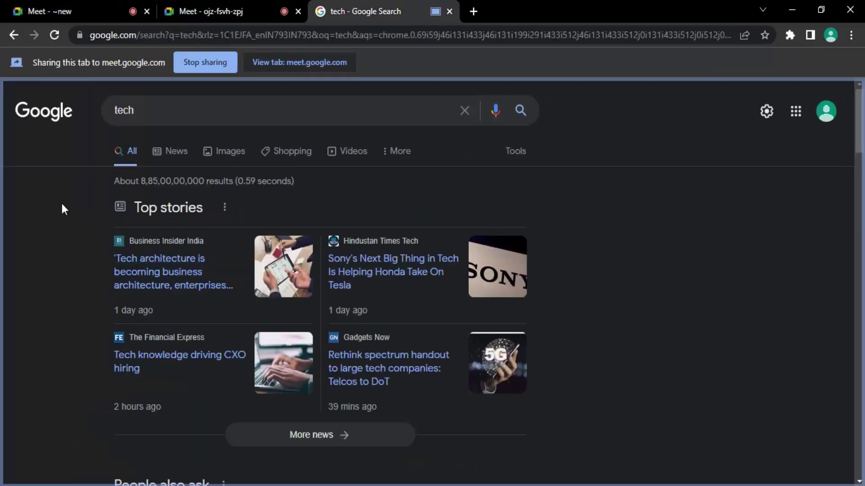
# Step: Return to the Meet call while presenting and dismiss the meeting-ready card
pyautogui.scroll(-10, 628, 167)
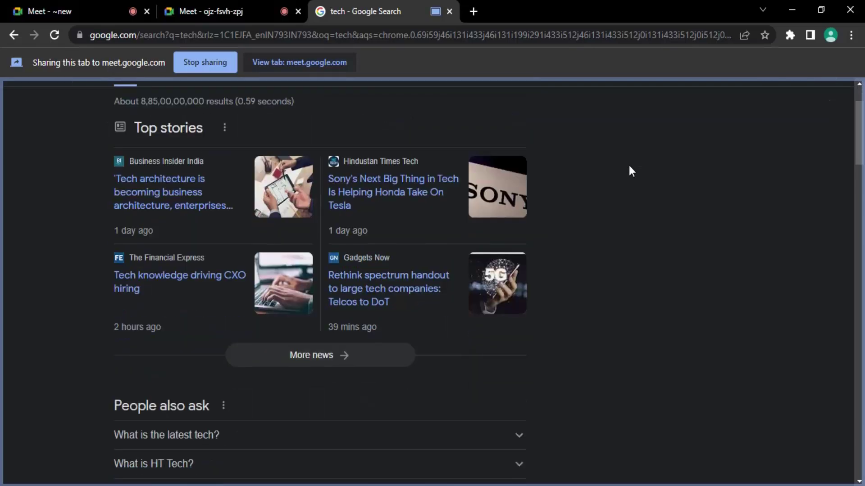
pyautogui.scroll(-9, 628, 165)
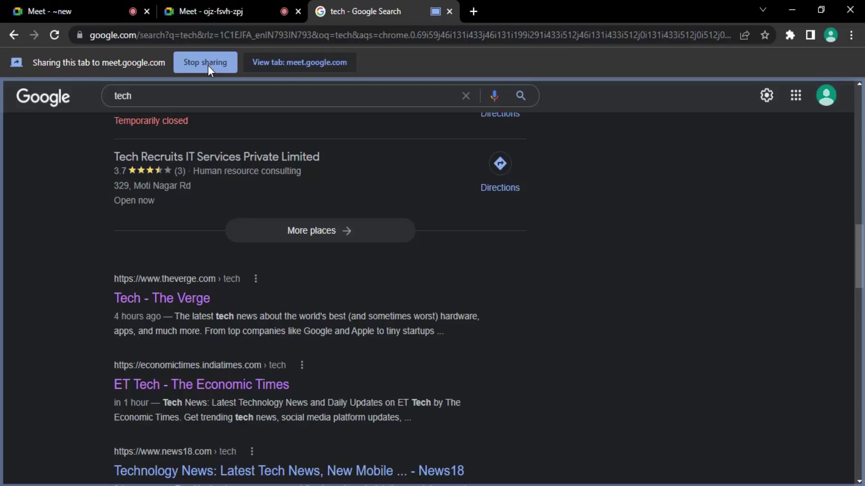
pyautogui.click(263, 64)
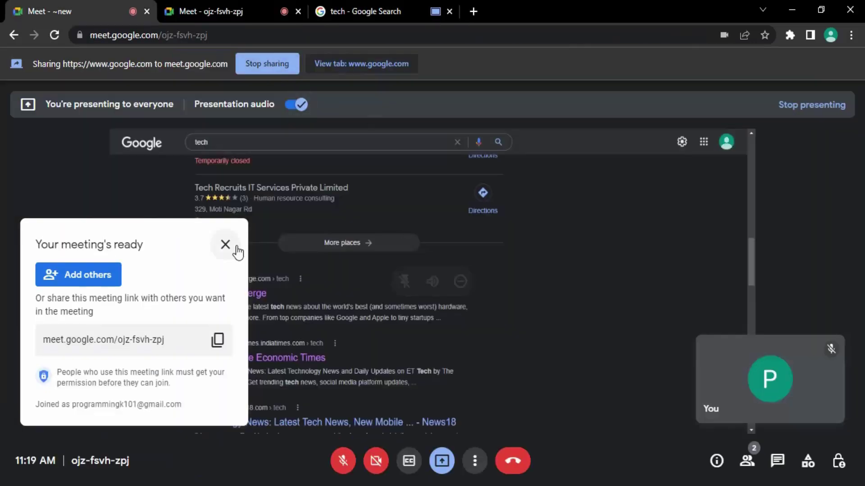
pyautogui.click(235, 248)
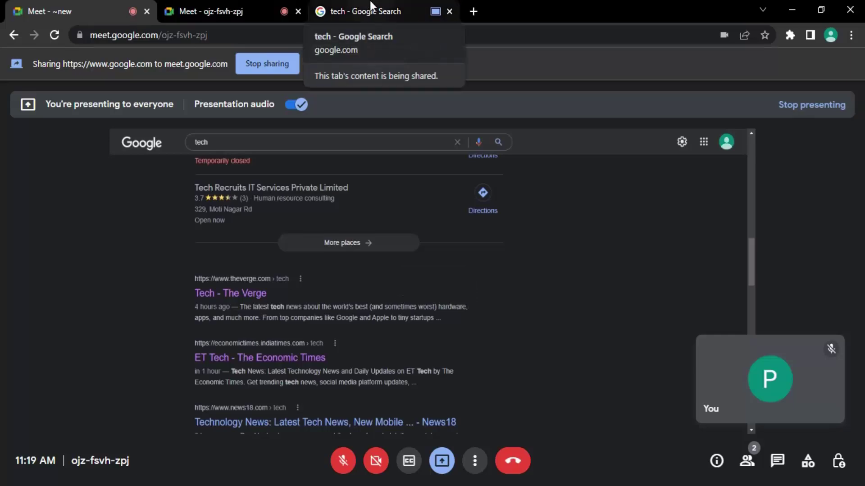
# Step: Detach the search tab into its own window and dock Meet to the left half
pyautogui.moveTo(369, 1); pyautogui.dragTo(586, 80)
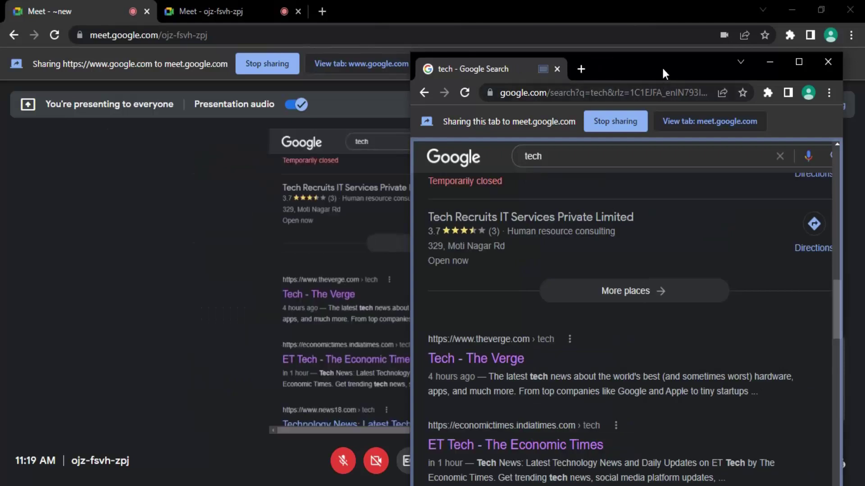
pyautogui.moveTo(661, 66); pyautogui.dragTo(716, 15)
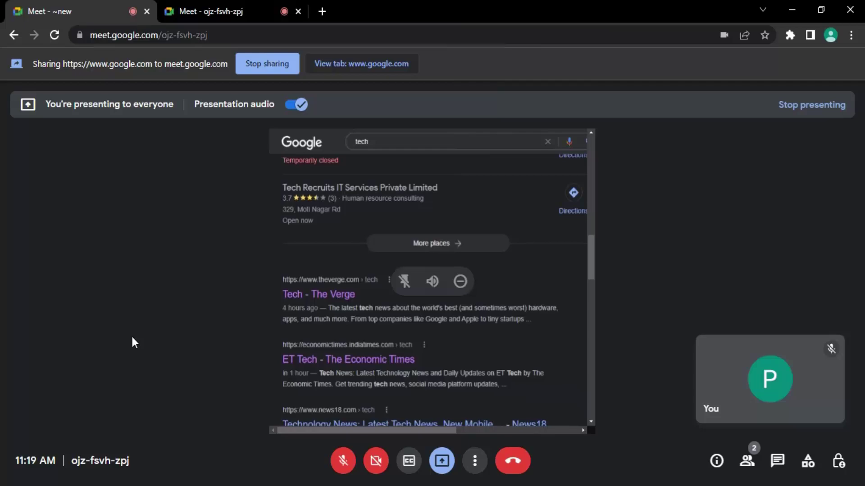
pyautogui.press('super+Left')
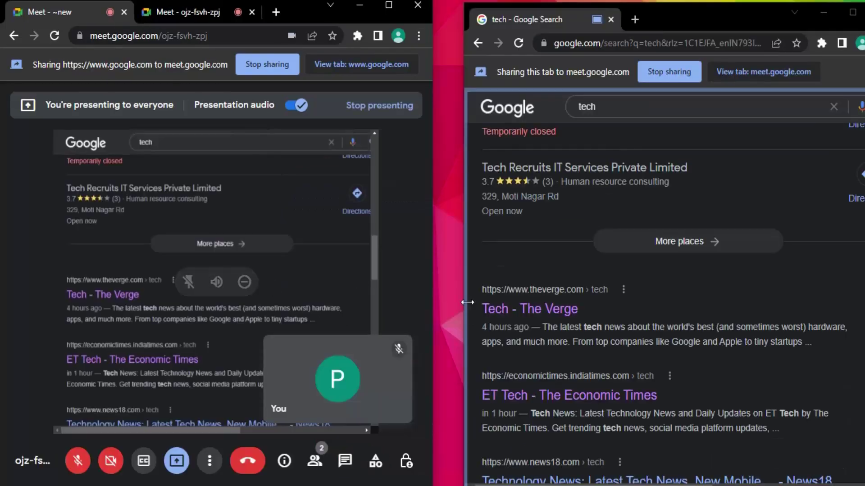
# Step: Snap the search window to the right half and scroll through the tech results
pyautogui.click(505, 264)
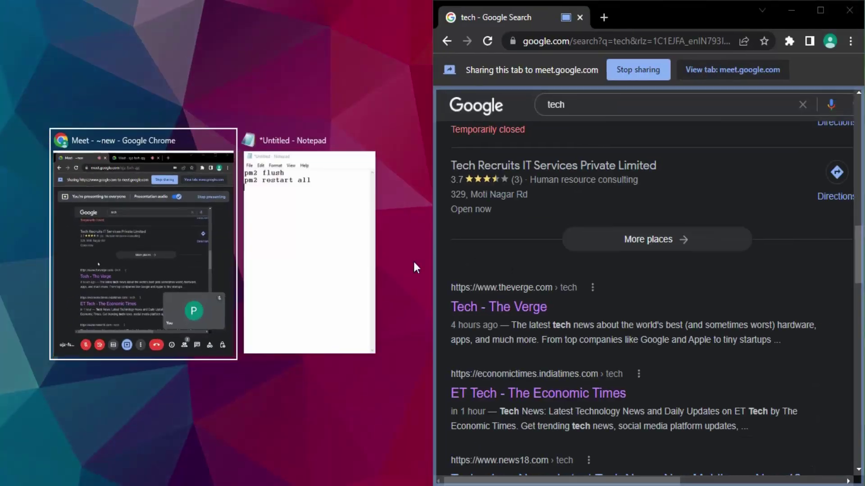
pyautogui.click(188, 239)
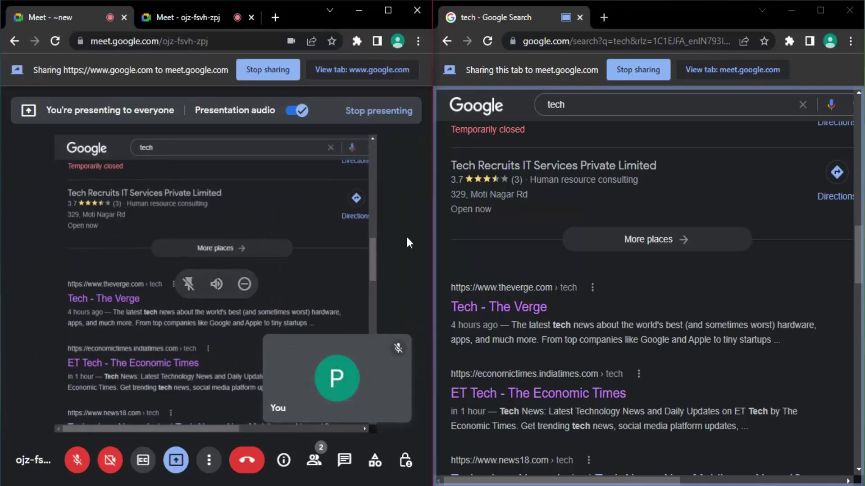
pyautogui.scroll(-5, 568, 310)
pyautogui.scroll(-10, 579, 302)
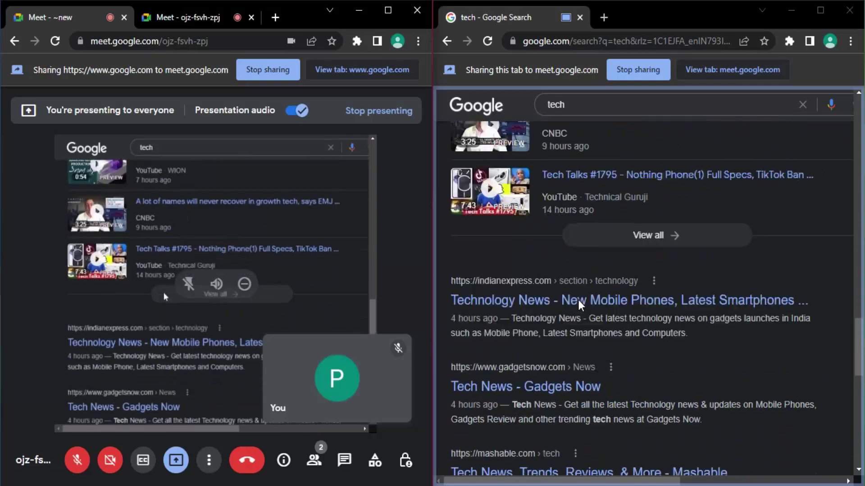
pyautogui.scroll(11, 579, 302)
pyautogui.scroll(5, 580, 304)
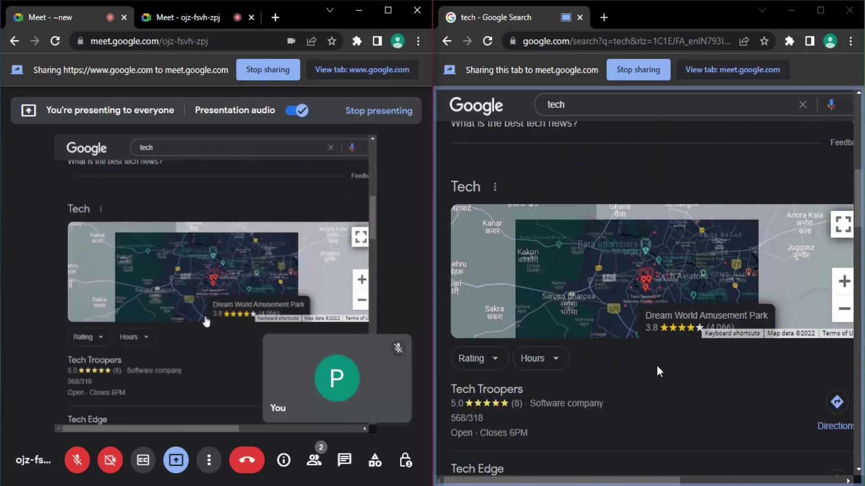
pyautogui.scroll(-5, 657, 366)
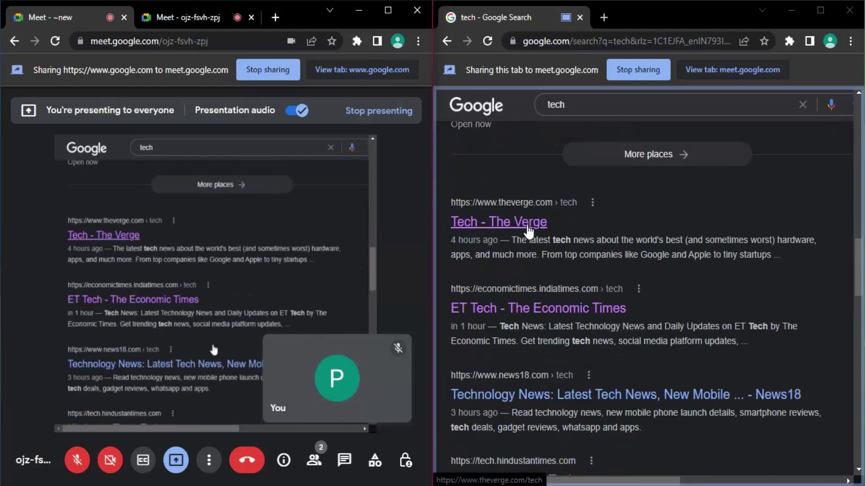
# Step: Open 'Tech - The Verge', scroll it, then return to the results near ET Tech
pyautogui.click(528, 229)
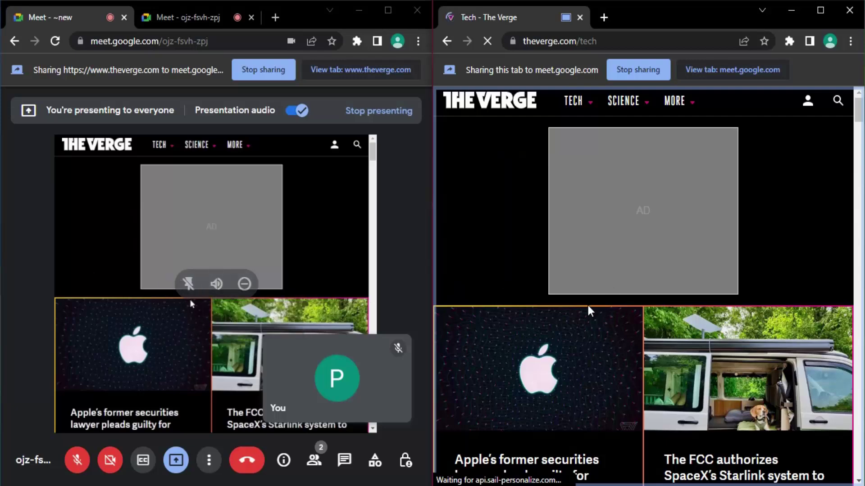
pyautogui.scroll(-6, 590, 302)
pyautogui.scroll(6, 593, 298)
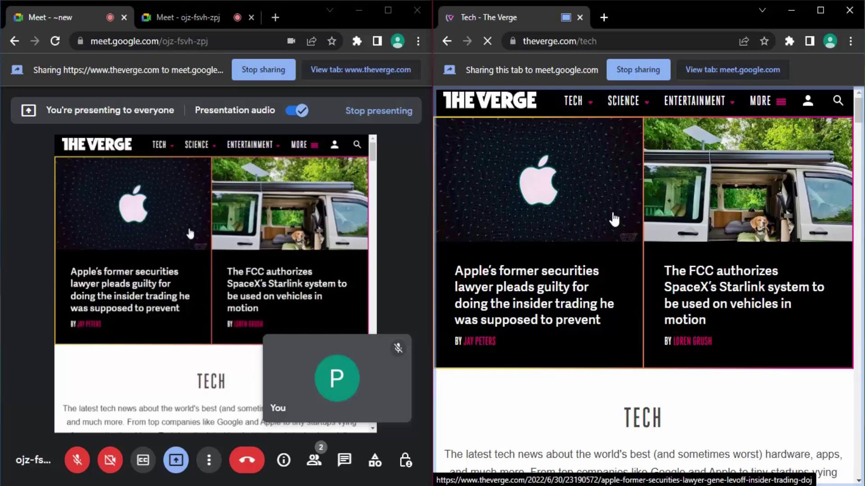
pyautogui.hotkey('alt', 'Left')
pyautogui.scroll(-4, 603, 250)
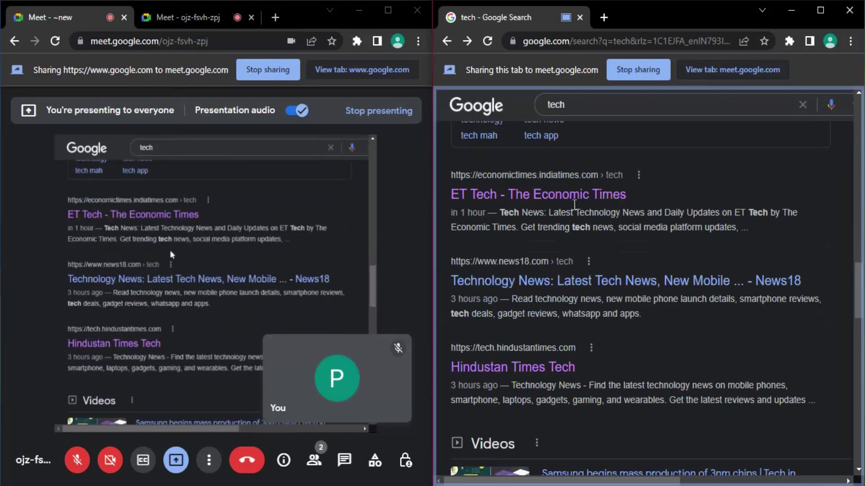
# Step: Open the ET Tech result in a new tab, close it, and maximize Meet
pyautogui.rightClick(546, 198)
pyautogui.click(567, 204)
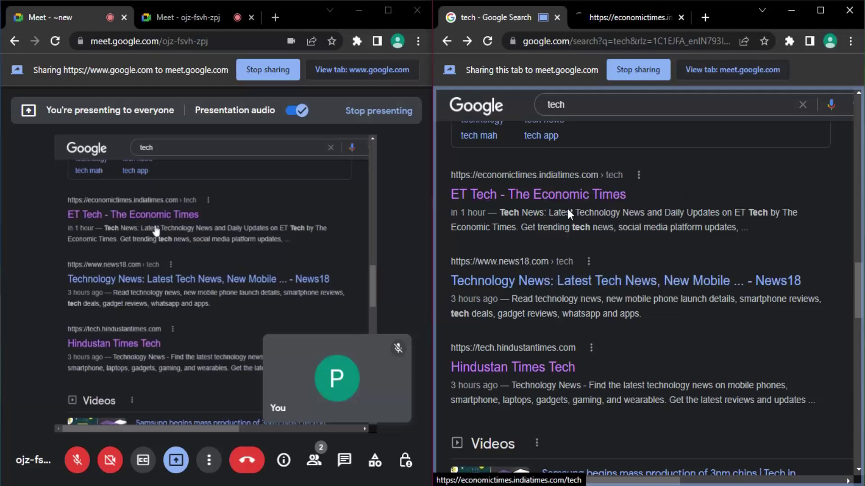
pyautogui.click(642, 15)
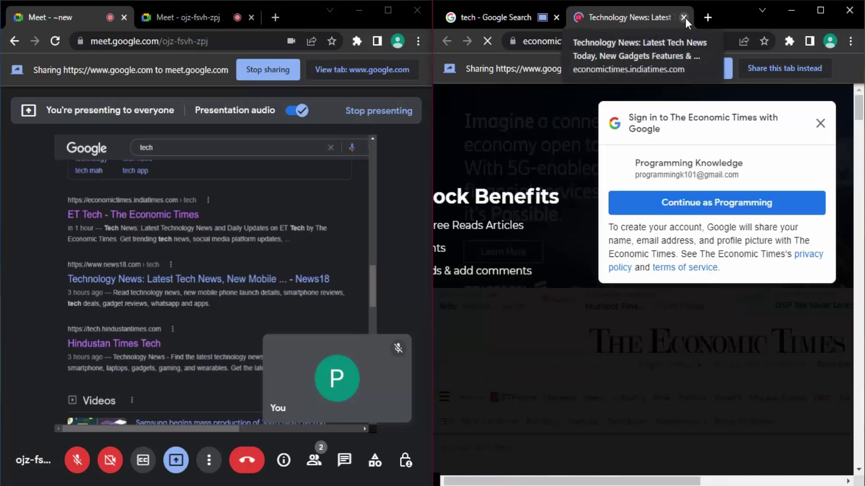
pyautogui.click(683, 17)
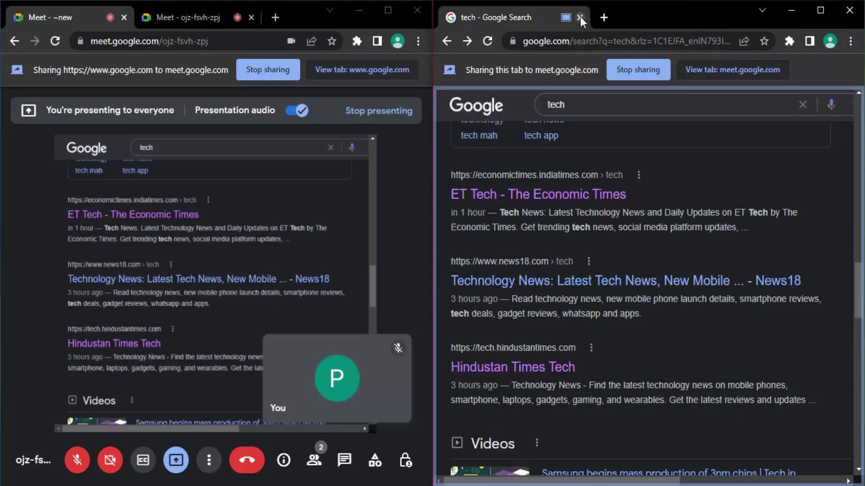
pyautogui.click(388, 10)
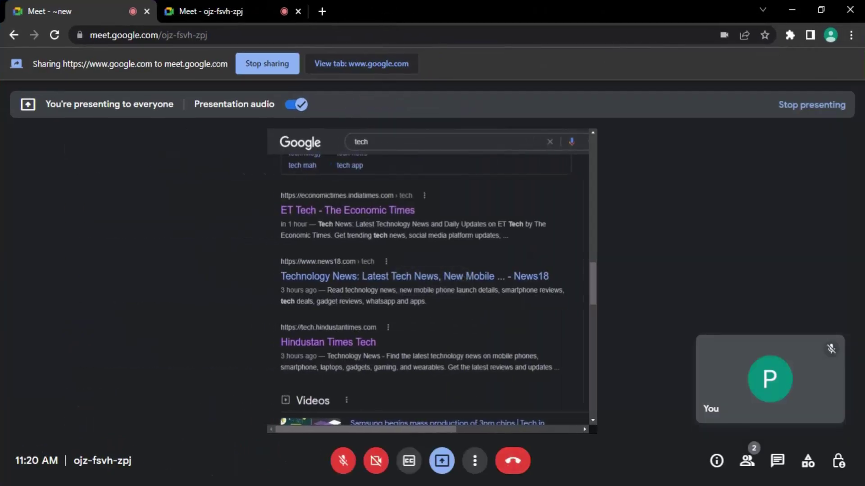
# Step: Stop presenting the Google tab, then preview and cancel the window-sharing picker
pyautogui.click(441, 467)
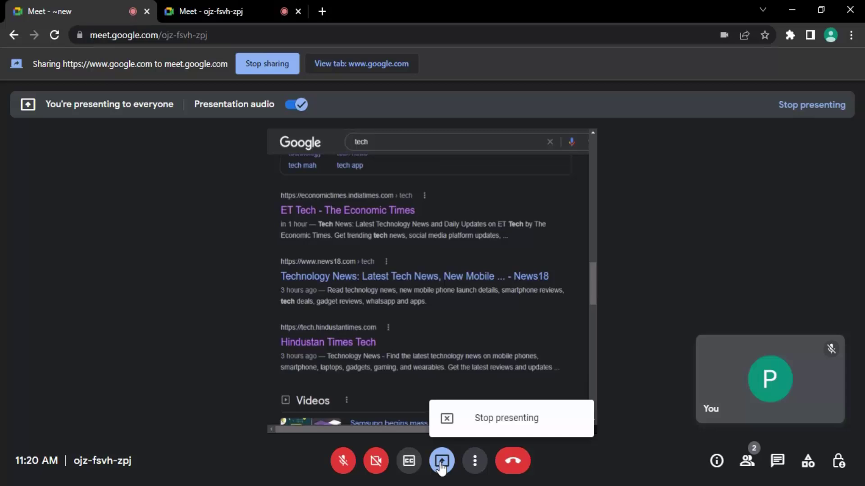
pyautogui.click(475, 423)
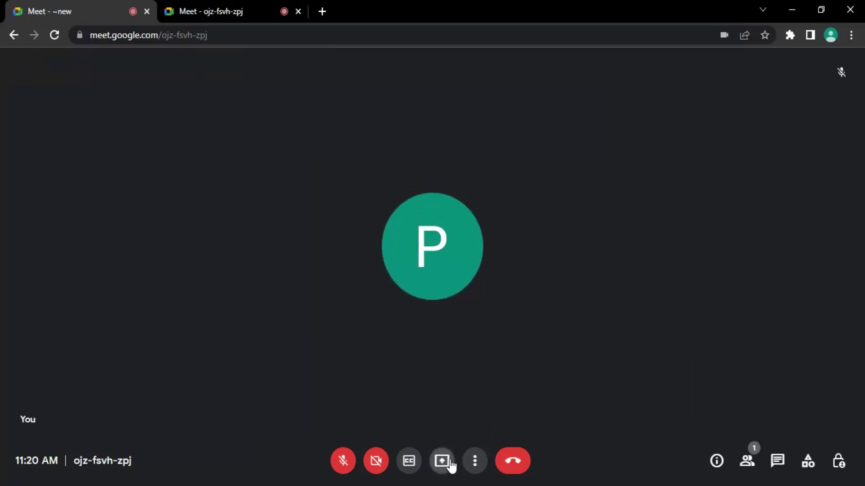
pyautogui.click(447, 465)
pyautogui.click(491, 391)
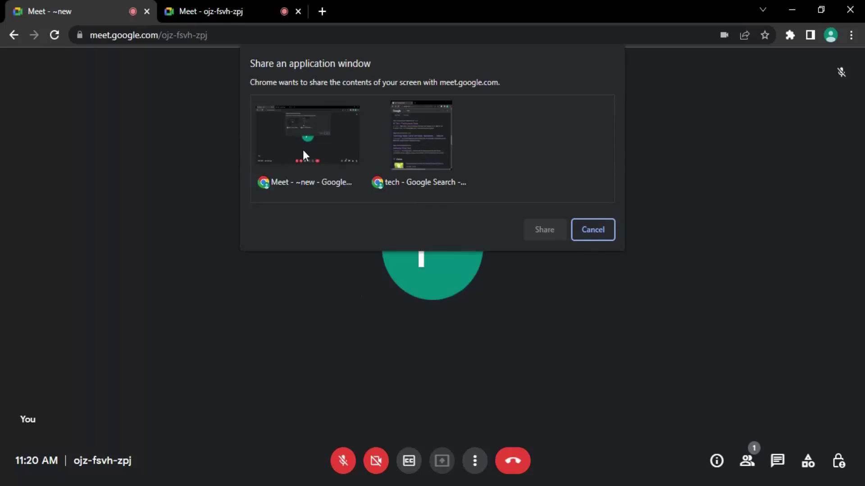
pyautogui.click(405, 150)
pyautogui.click(603, 231)
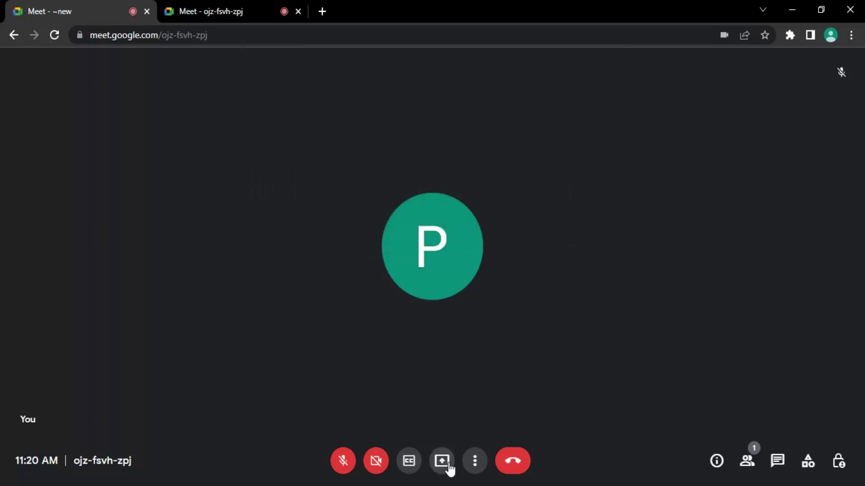
# Step: Preview the entire-screen sharing picker and cancel without sharing
pyautogui.click(449, 466)
pyautogui.click(513, 373)
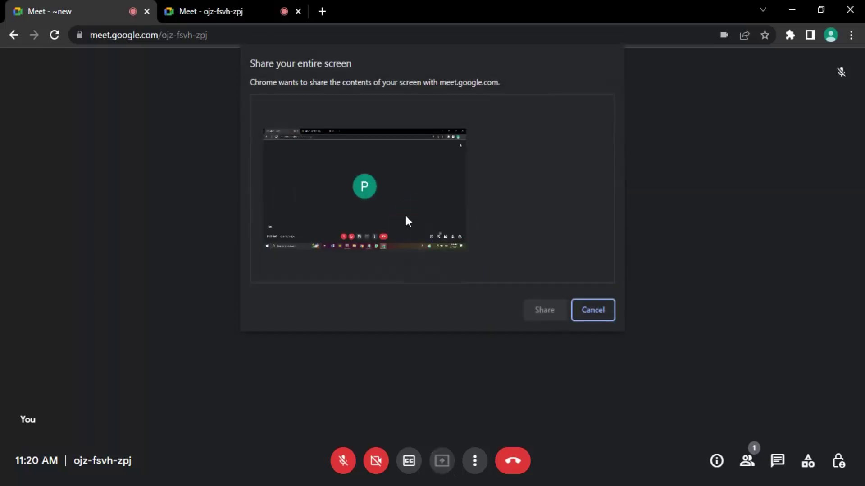
pyautogui.click(305, 202)
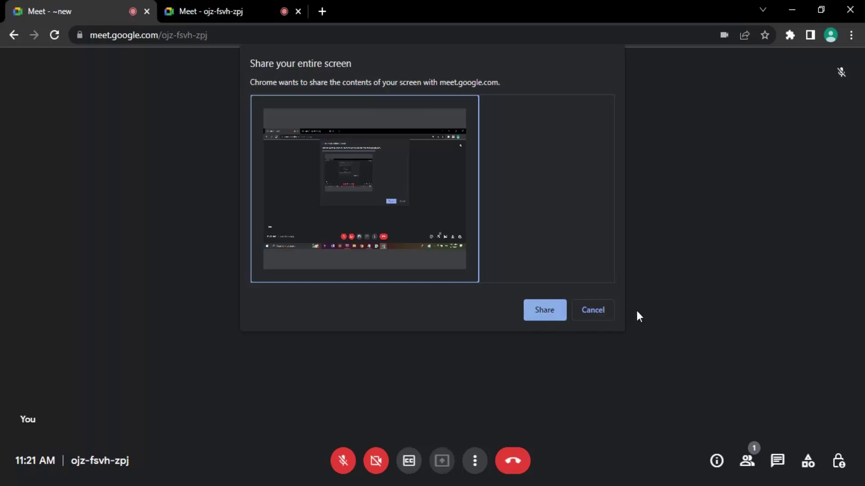
pyautogui.click(606, 315)
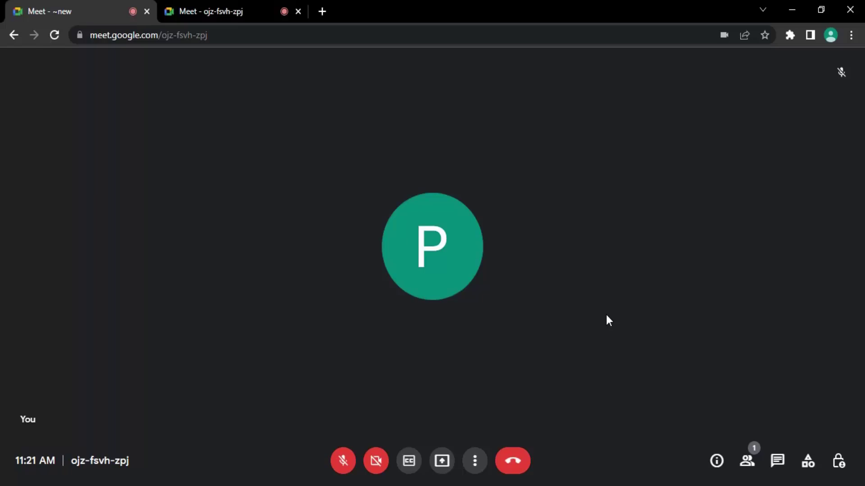
# Step: Join from the second Meet tab in Companion mode, browse Entire Screen and Window options, then cancel
pyautogui.click(240, 7)
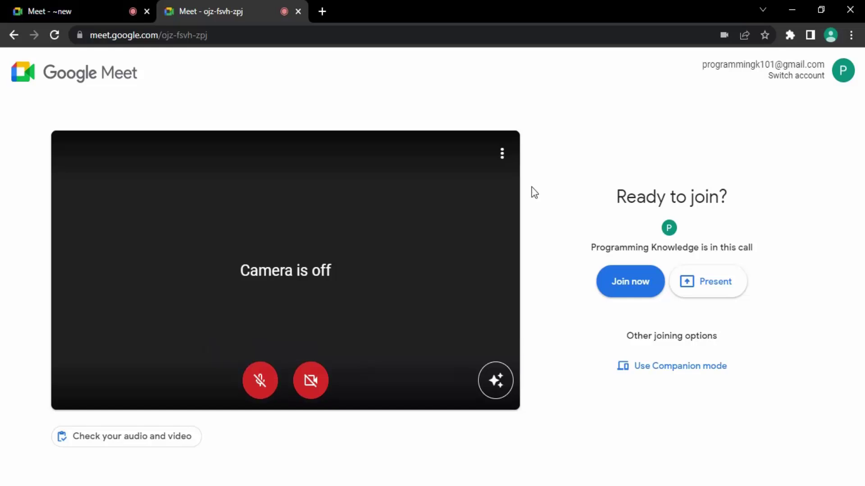
pyautogui.click(700, 287)
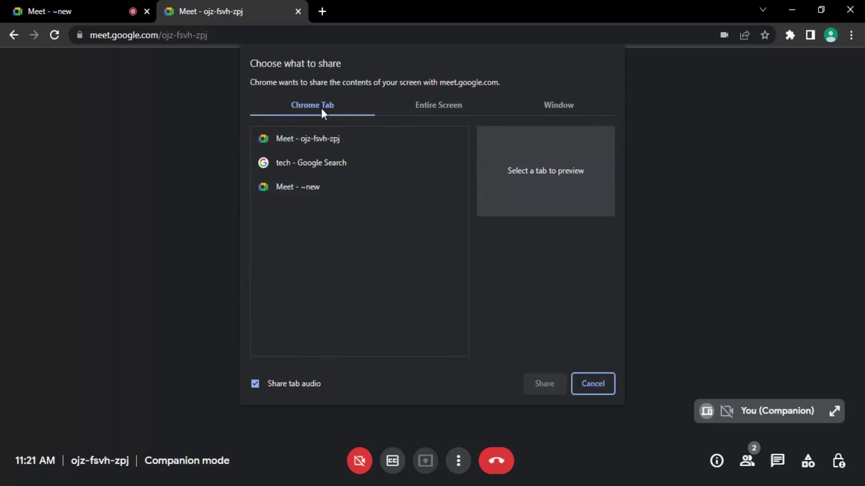
pyautogui.click(423, 101)
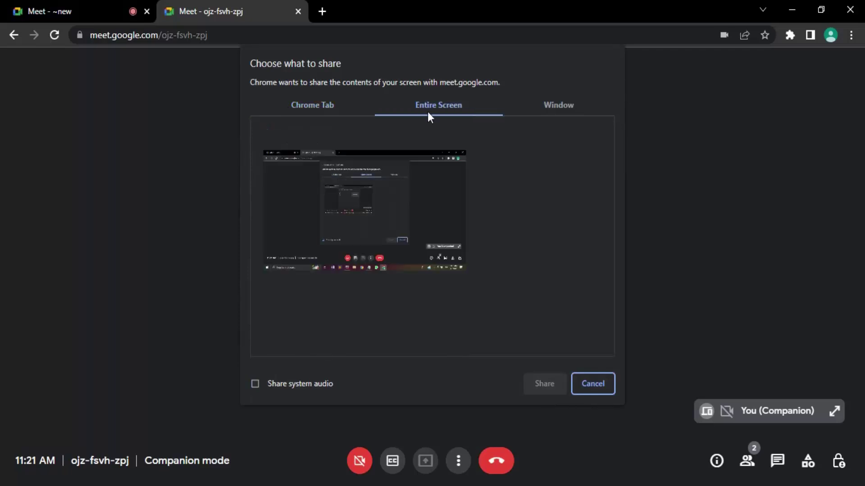
pyautogui.click(571, 111)
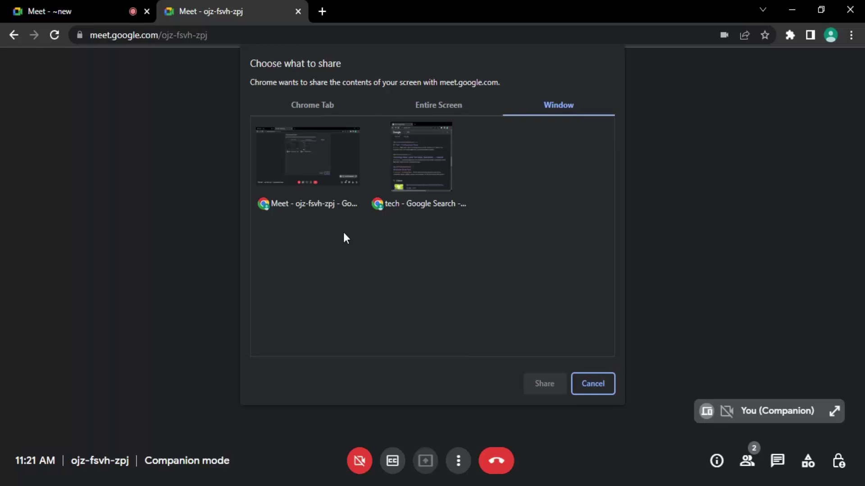
pyautogui.click(592, 385)
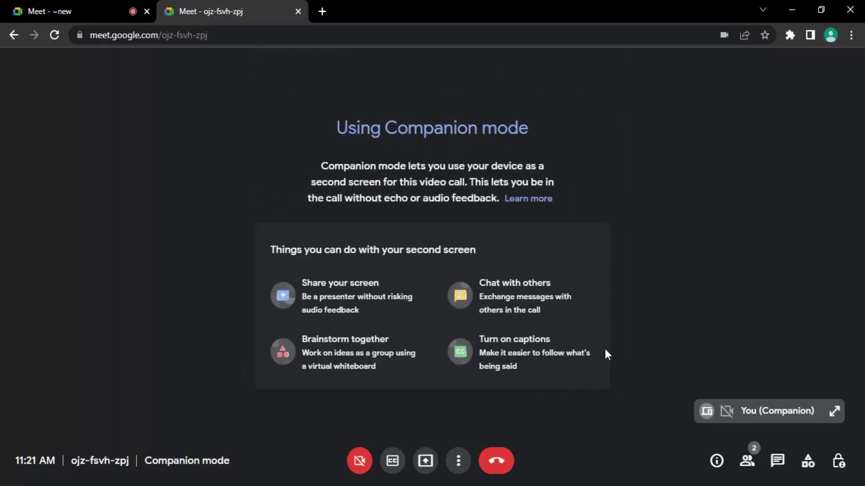